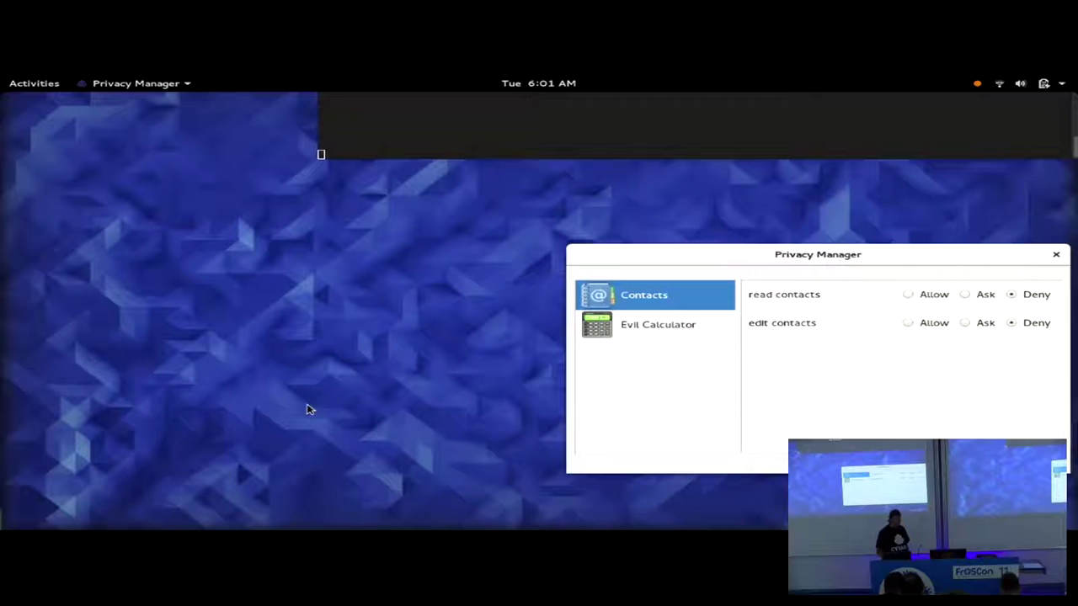
- Open the Contacts application and reload its contact list with the read contacts permission set to Allow
click(40, 88)
click(36, 174)
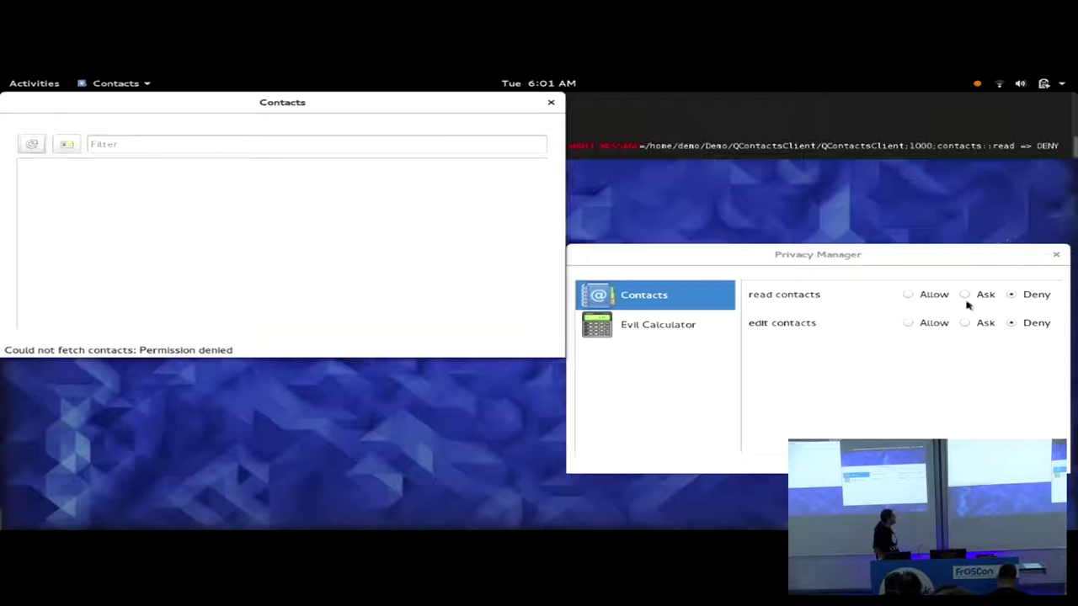
click(908, 305)
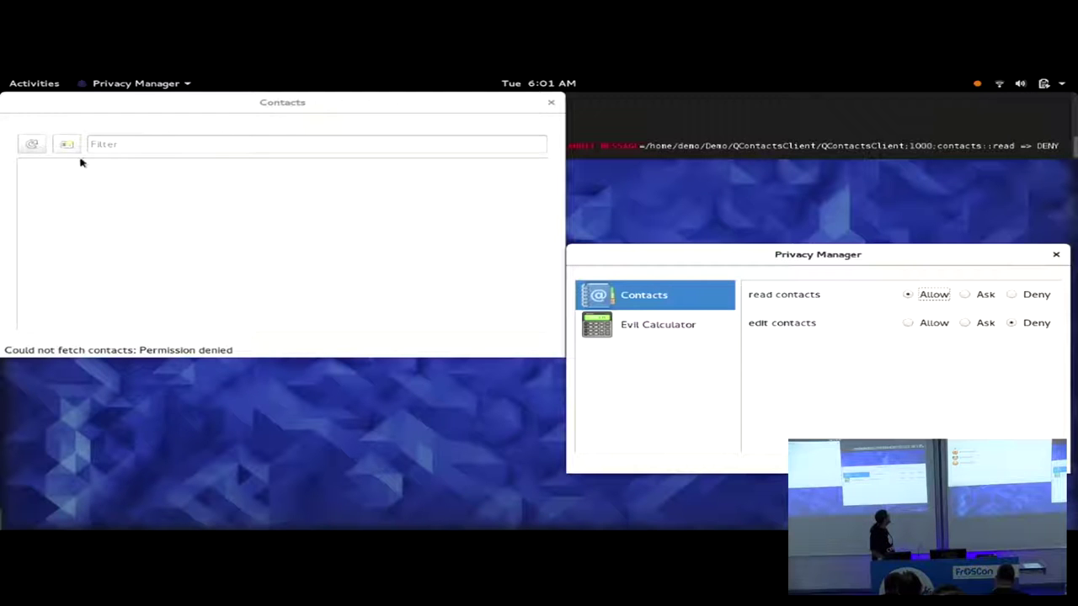
click(33, 146)
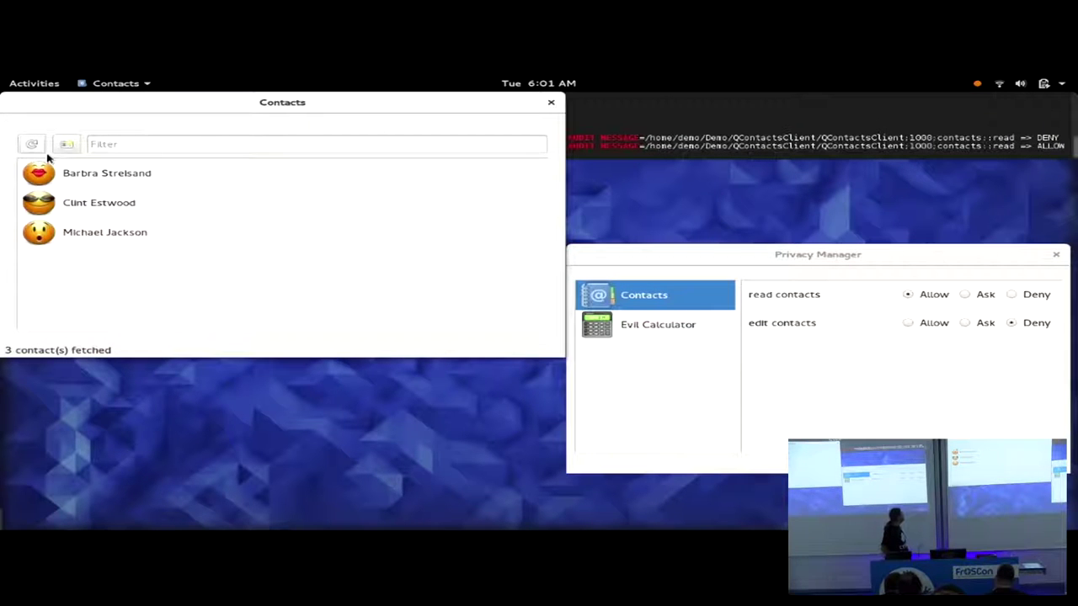
- Change the second contact's avatar from the sunglasses face to the smiley with a raised eyebrow
click(83, 177)
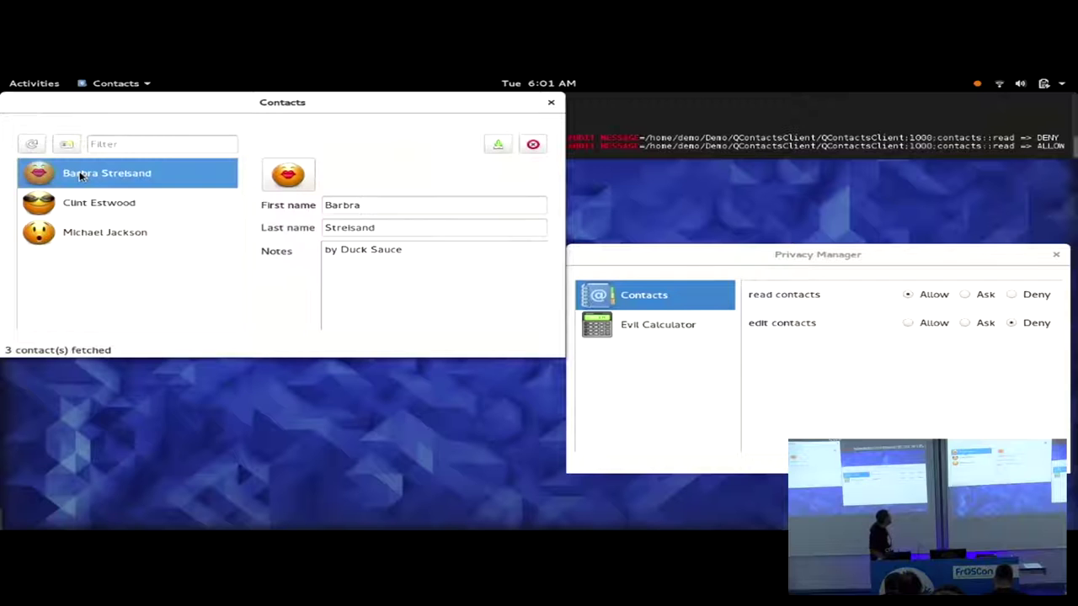
click(107, 206)
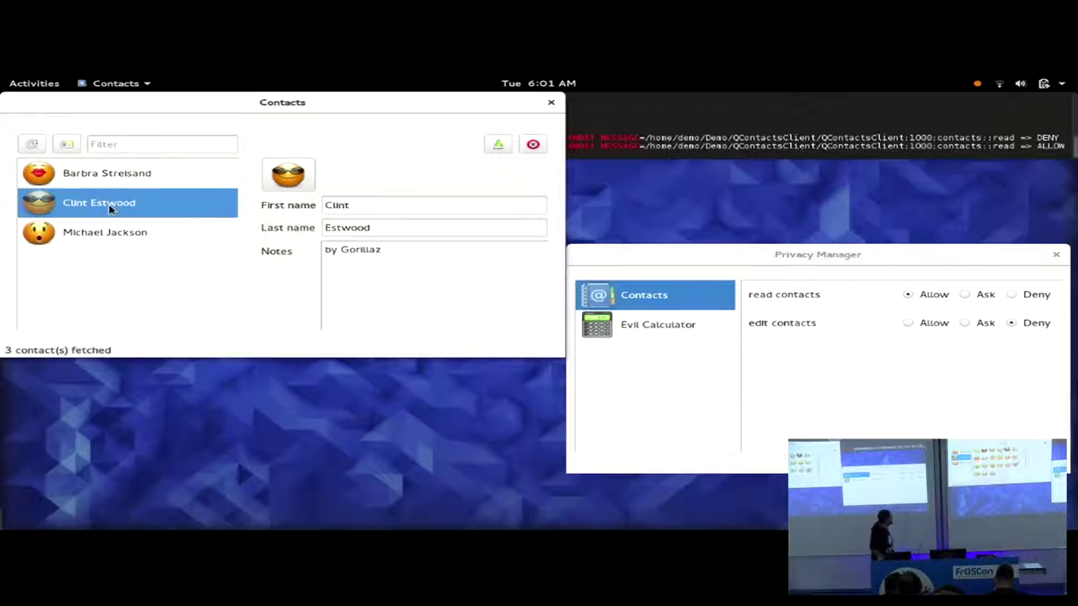
click(288, 180)
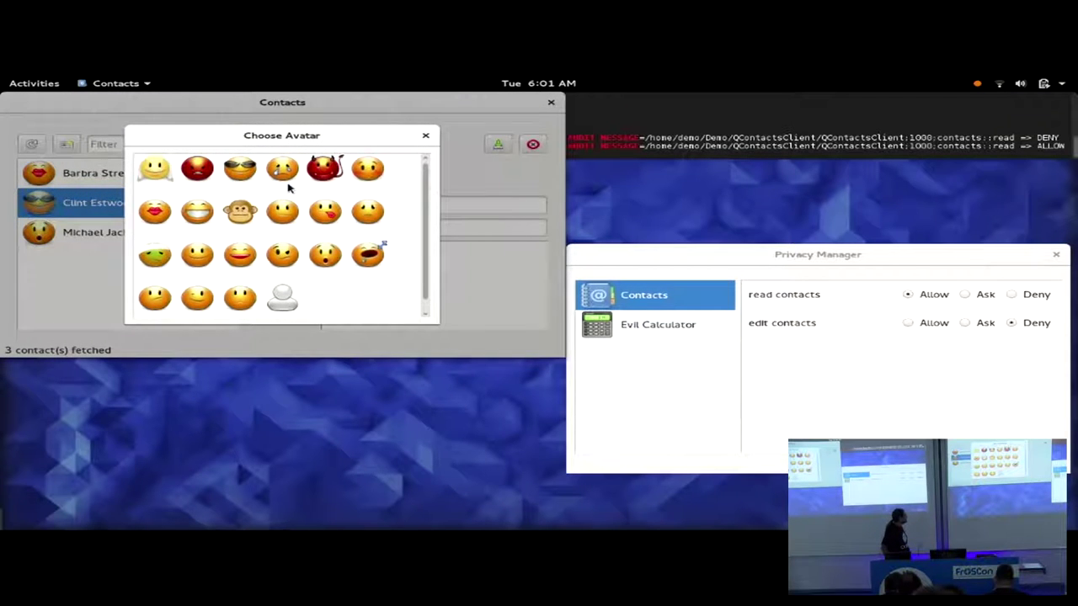
click(284, 255)
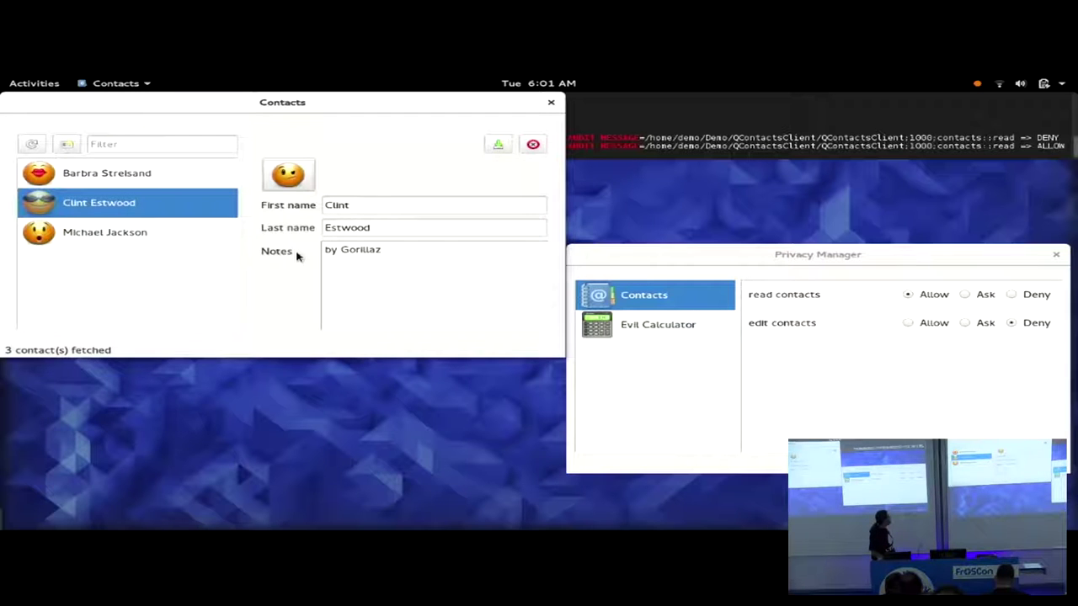
- Try to save the edited contact and to delete it while edit contacts is set to Deny
click(498, 147)
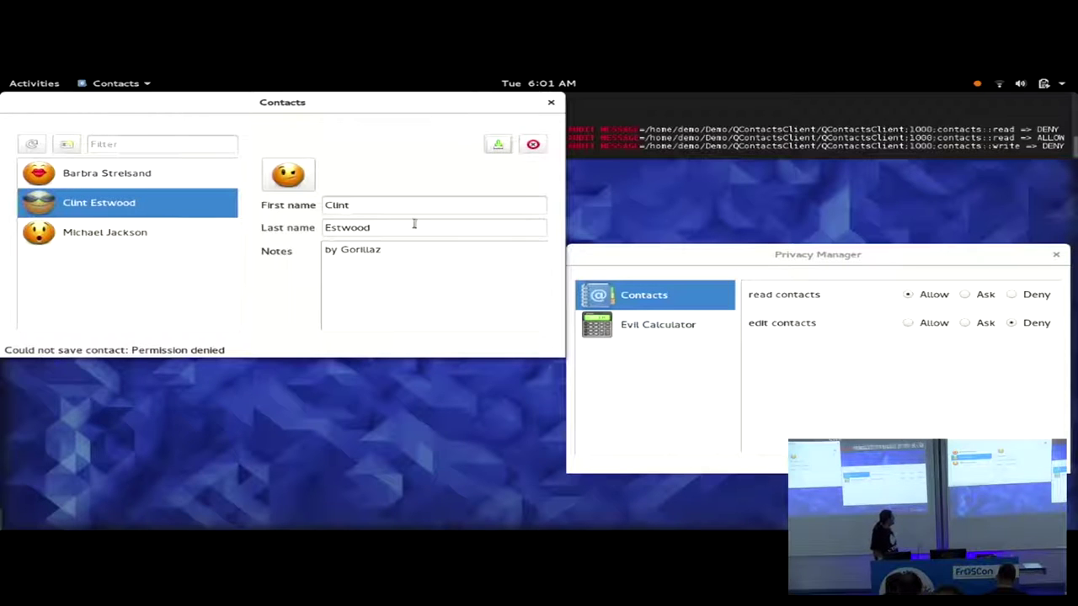
click(533, 143)
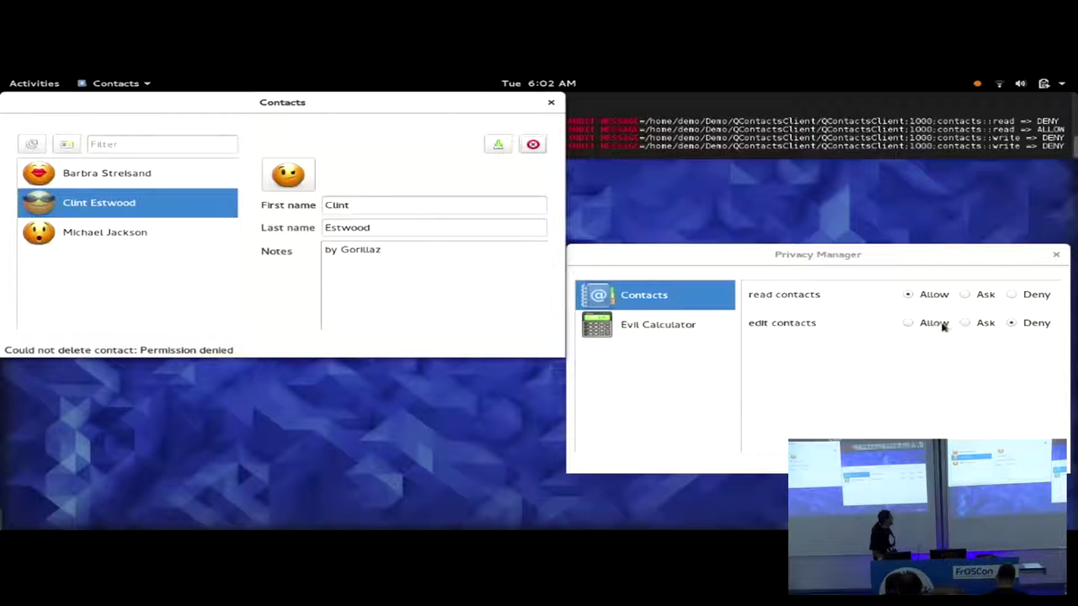
- Set the Contacts edit contacts permission to Ask and save the contact twice, denying the first request and allowing the second
click(981, 329)
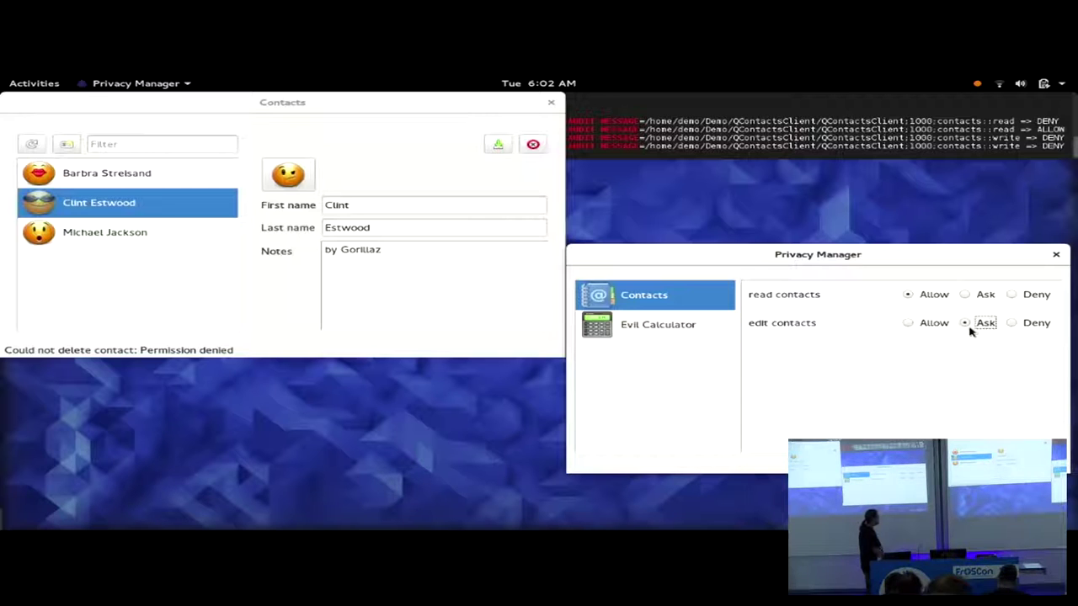
click(498, 146)
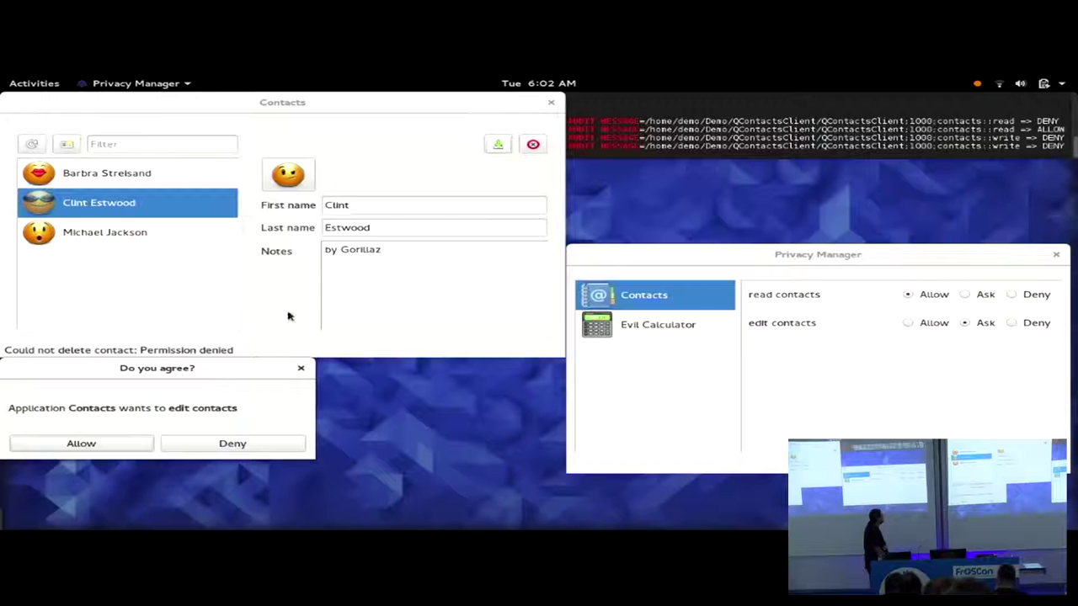
click(231, 446)
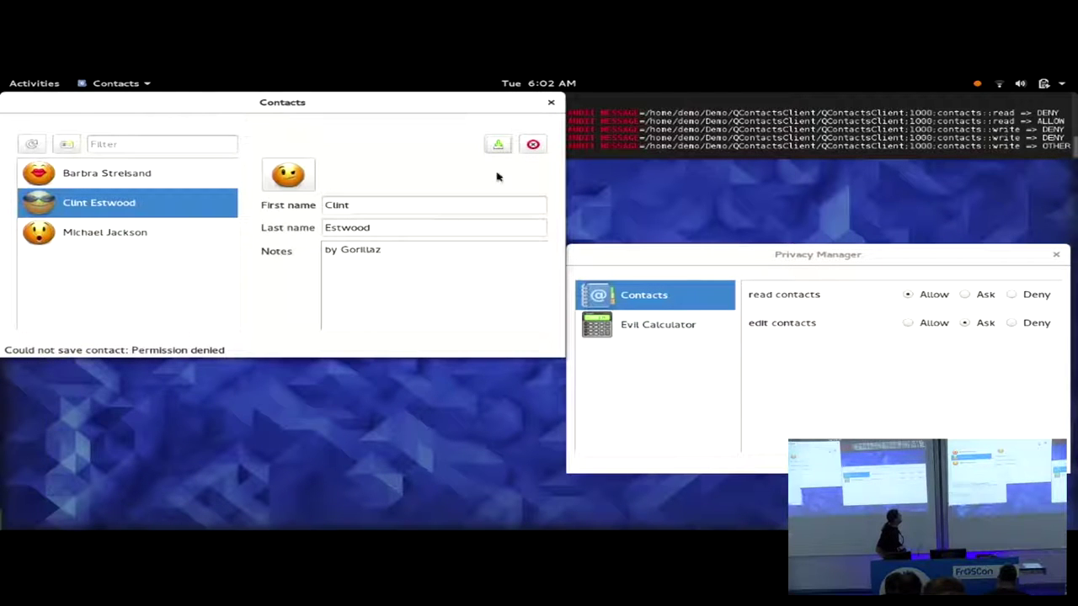
click(498, 145)
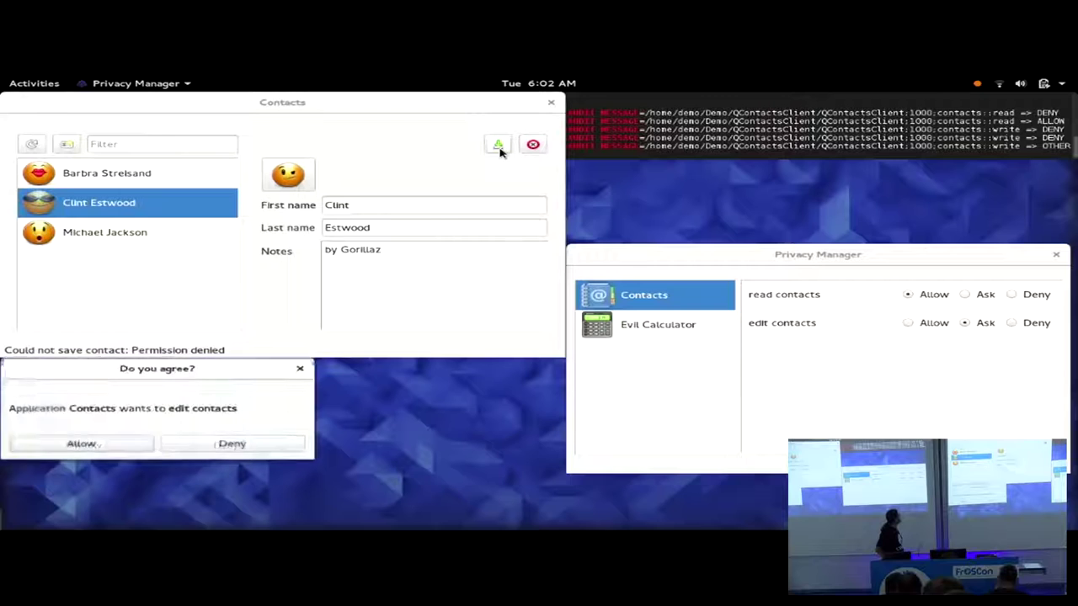
click(115, 450)
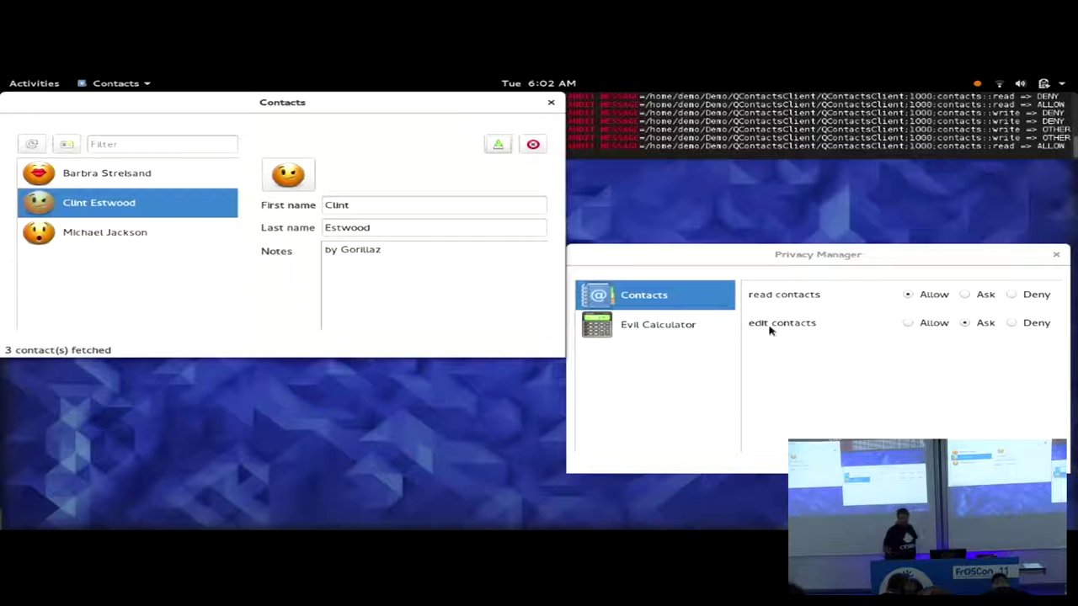
- Show the Evil Calculator permissions in Privacy Manager, and find and launch Evil Calculator by searching for "evil"
click(706, 329)
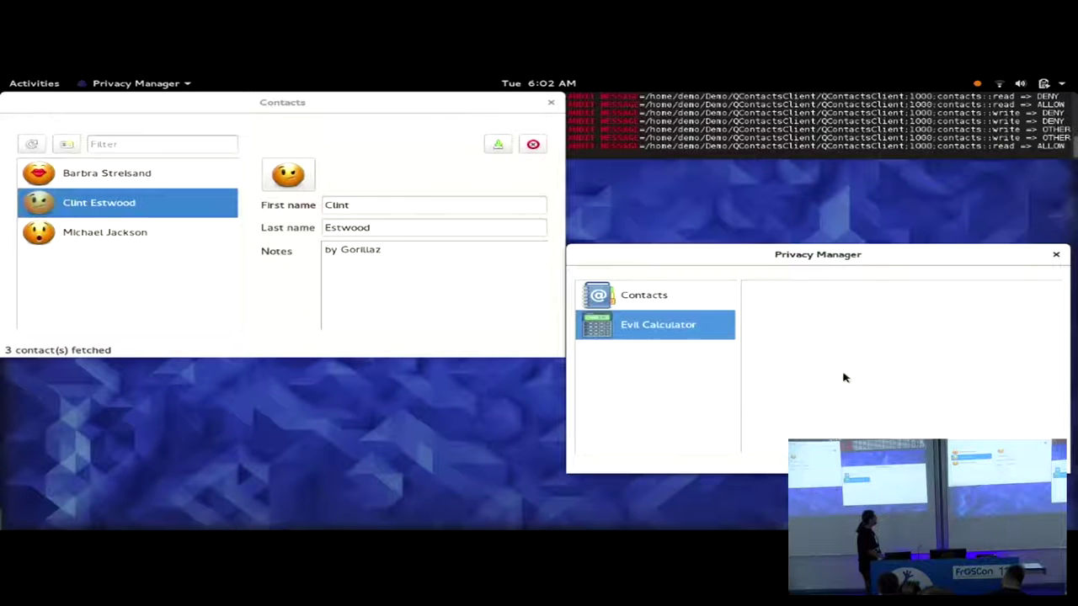
key(super)
text(evil)
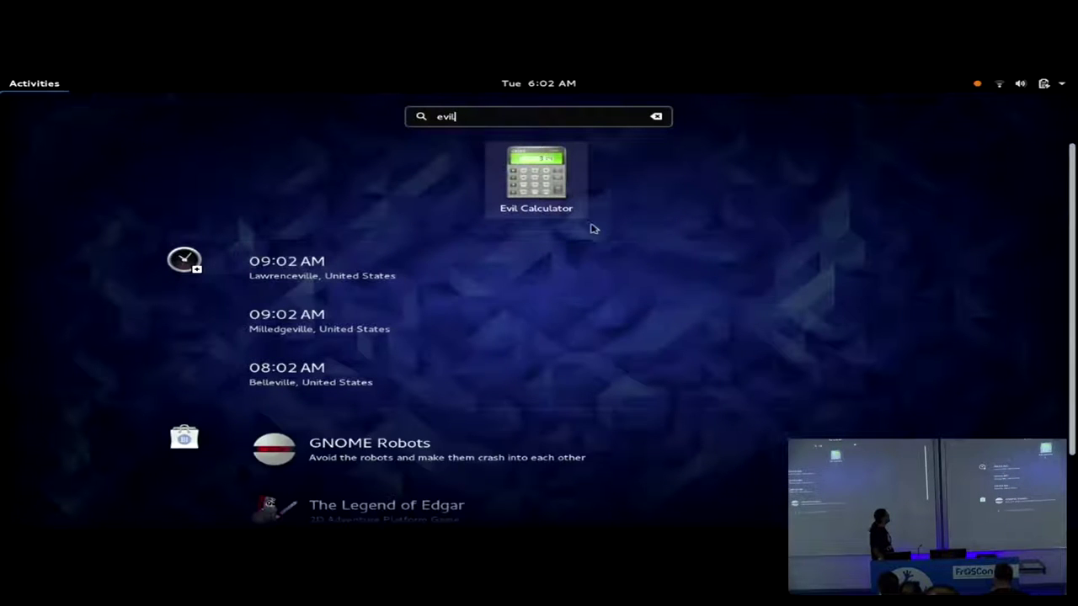
click(542, 183)
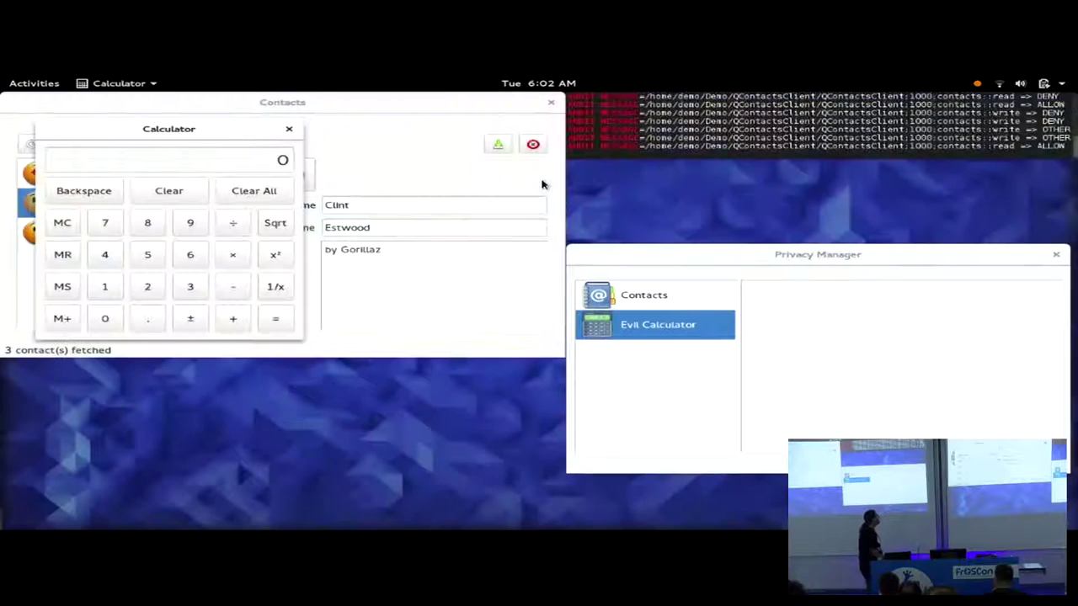
- Calculate 40 + 2 in the calculator
click(117, 255)
click(105, 318)
click(230, 319)
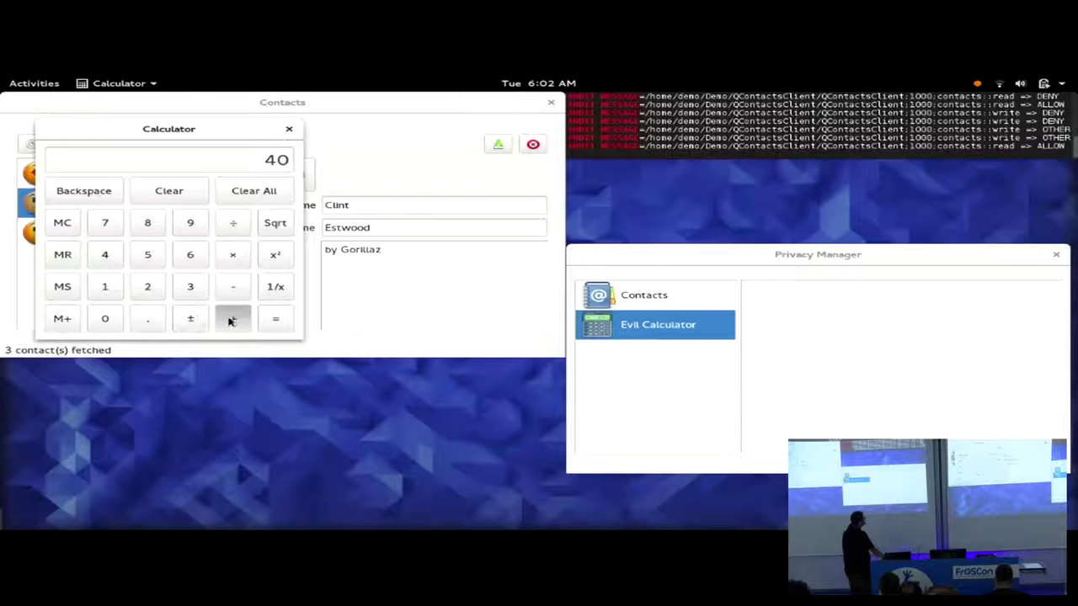
click(149, 289)
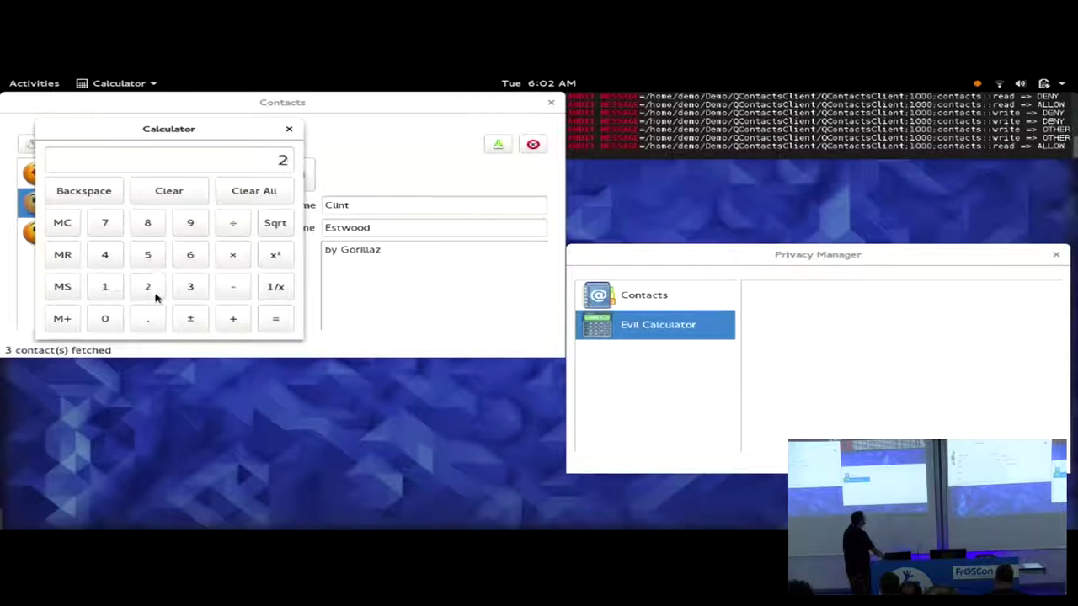
click(277, 325)
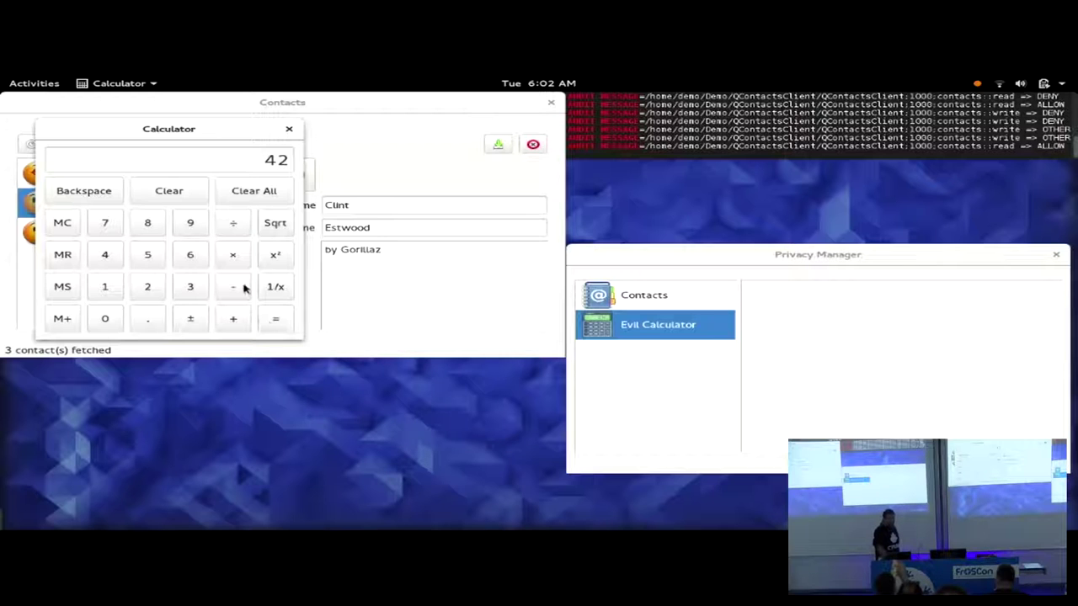
- Run the calculator's memory recall twice, denying its first request to read contacts and allowing the second
click(70, 261)
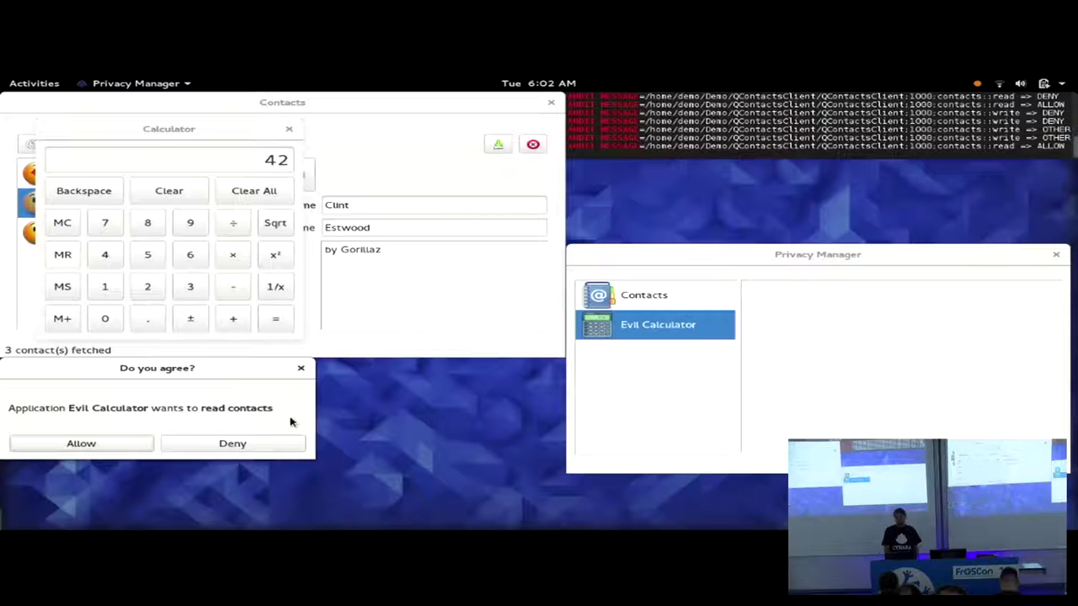
click(281, 442)
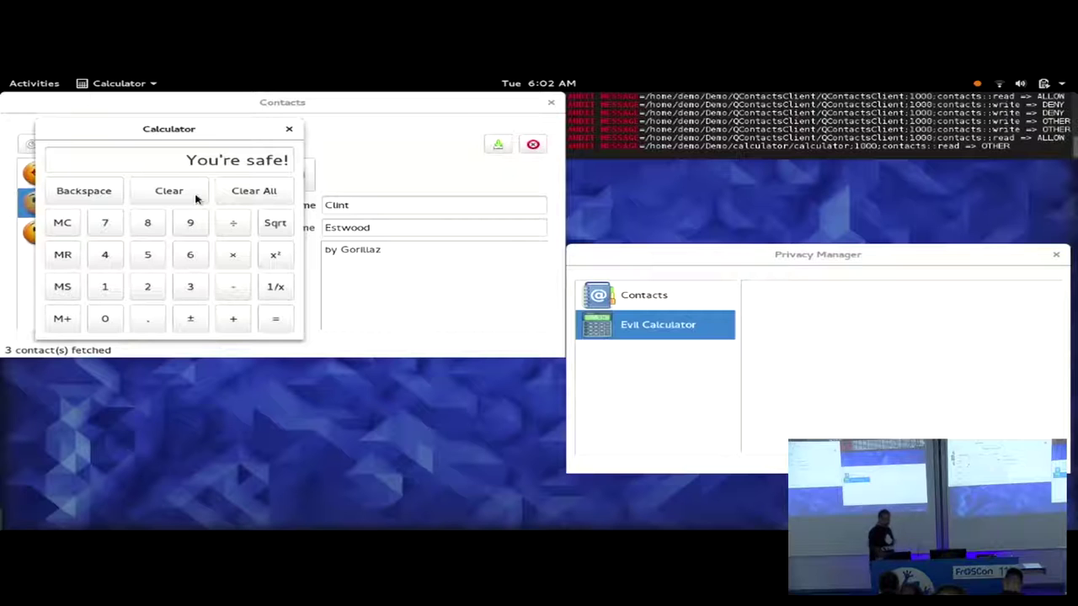
click(73, 260)
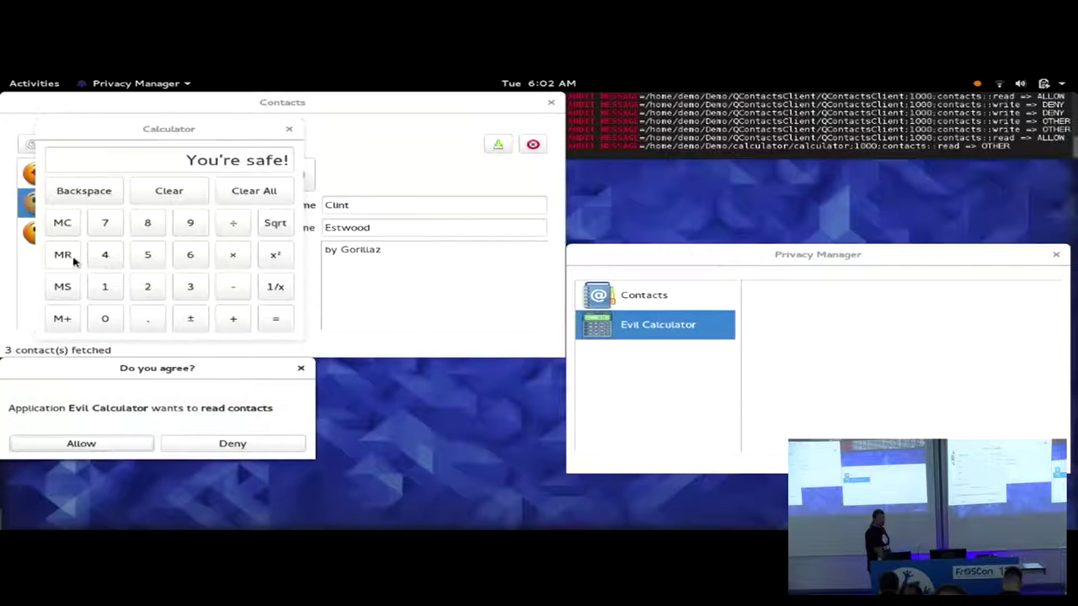
click(93, 448)
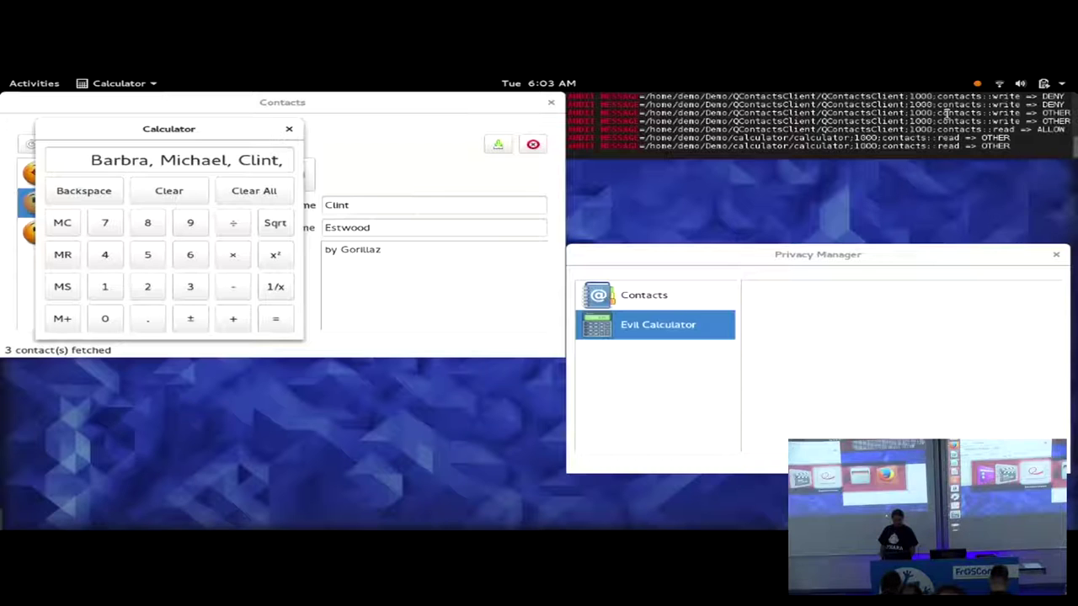
- Switch to the slide presentation and advance from the demo slide to "More of important questions…"
key(alt+Tab)
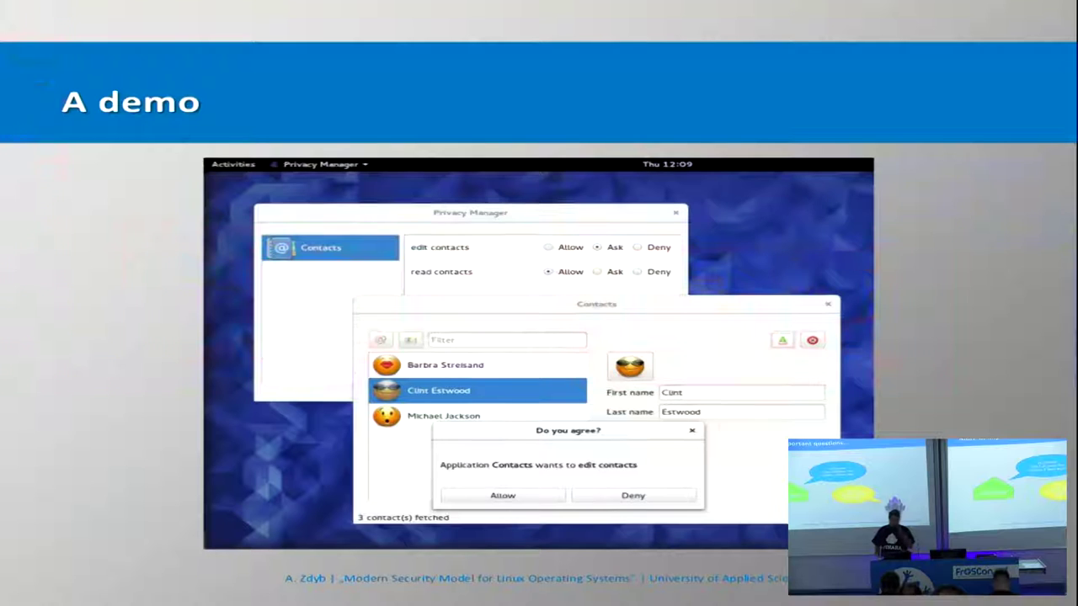
key(Page_Down)
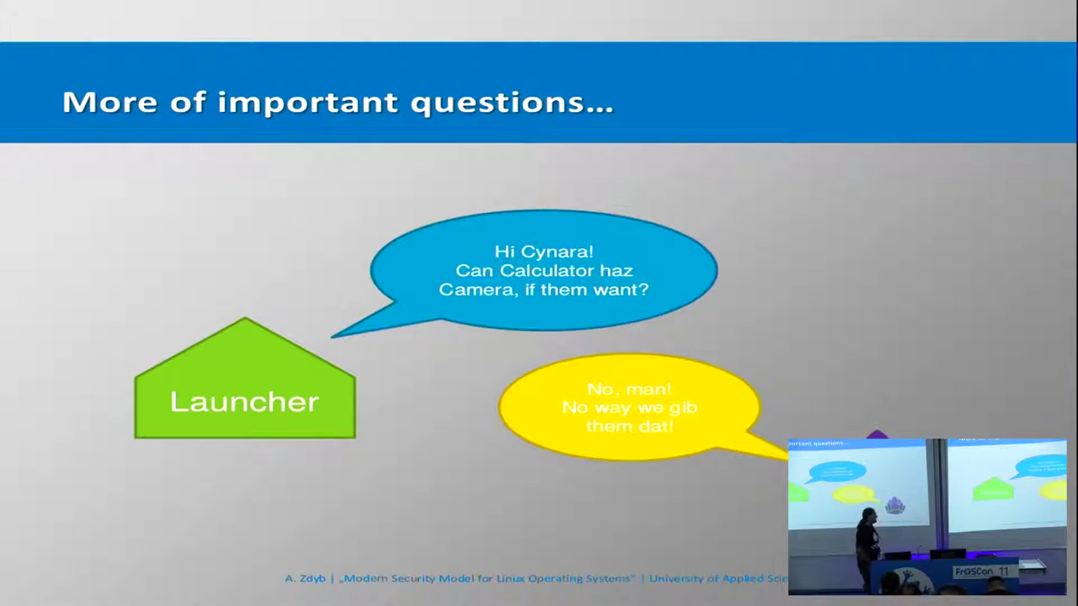